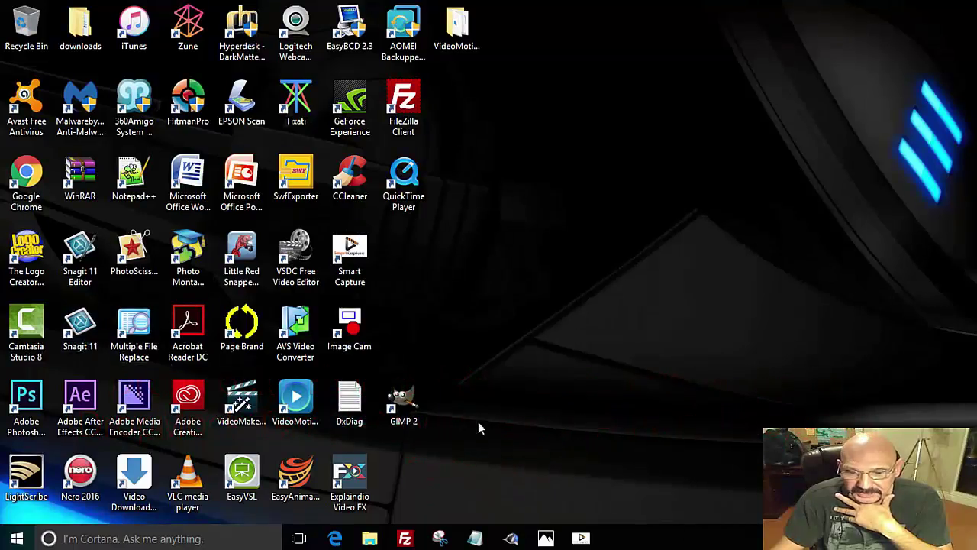
- View the coffee-cup photo and the FerdiWorks logo photo in the photo viewer, then close it
left_click(545, 539)
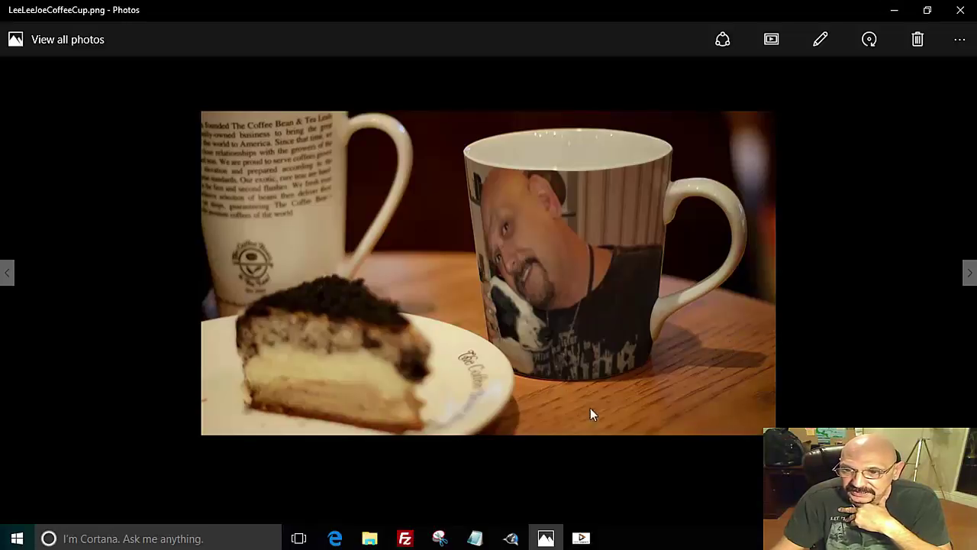
left_click(969, 272)
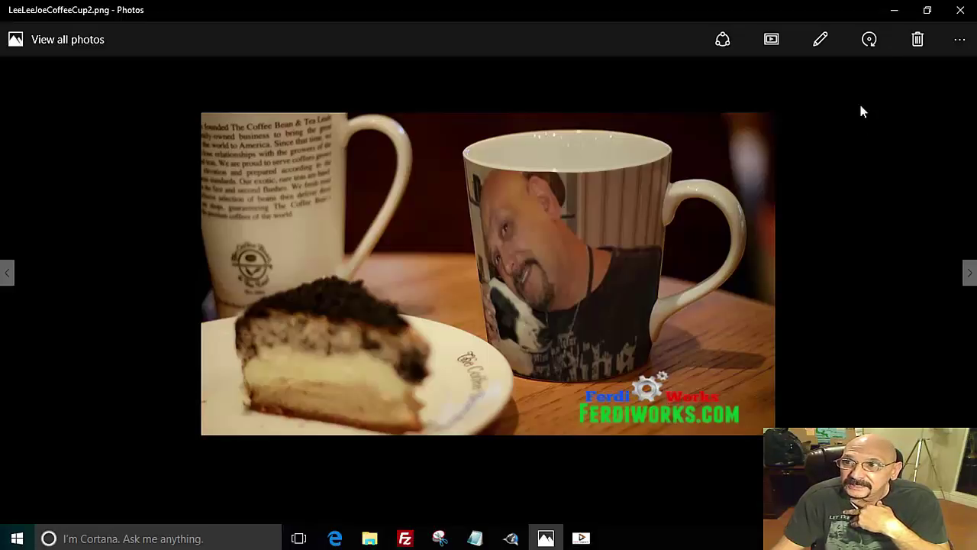
left_click(895, 11)
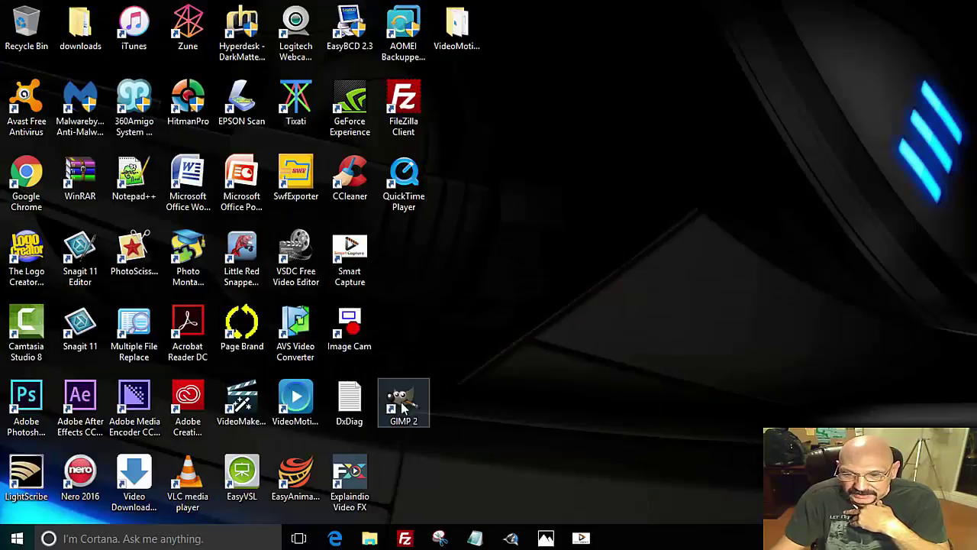
- Look over the GIMP 2.8.16 downloads page on gimp.org in Chrome, then minimize Chrome
left_click(510, 539)
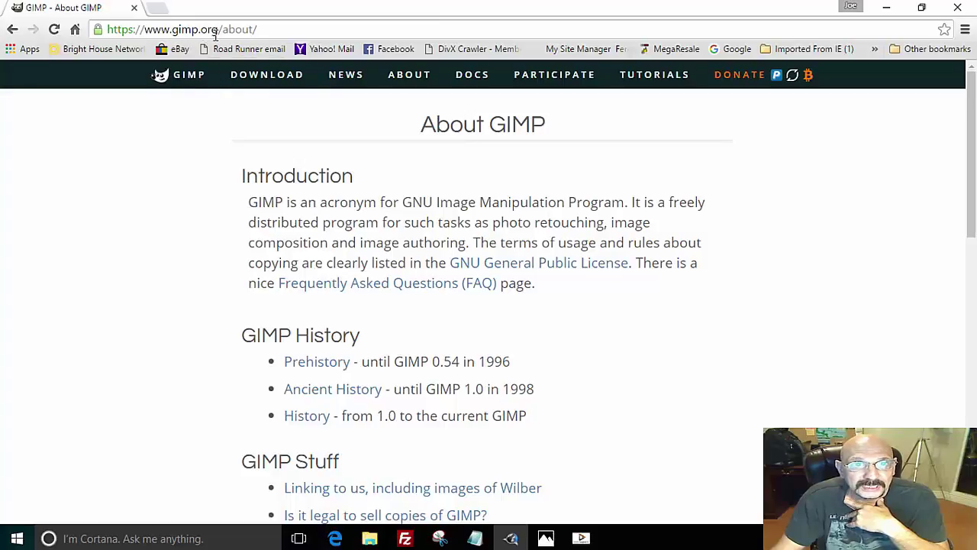
left_click(255, 77)
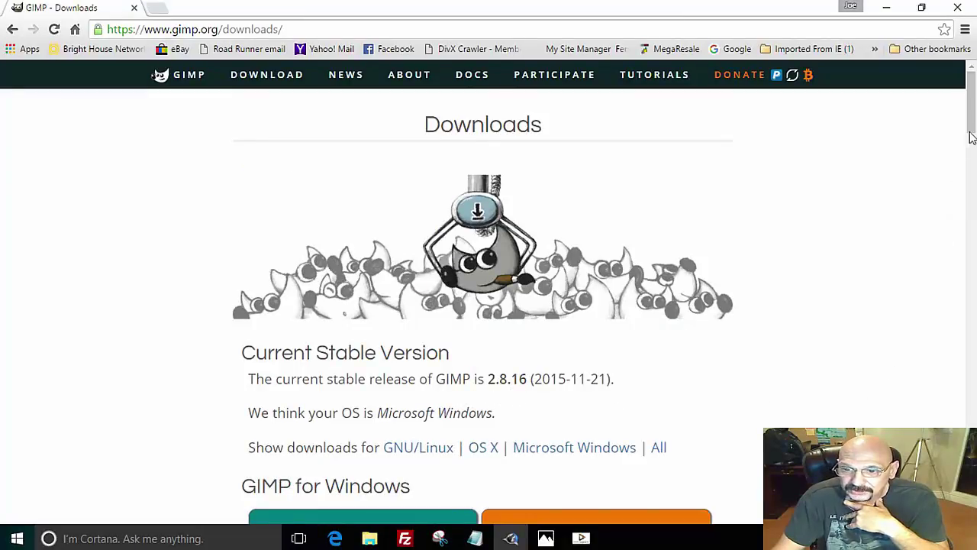
left_click_drag(971, 115, 971, 138)
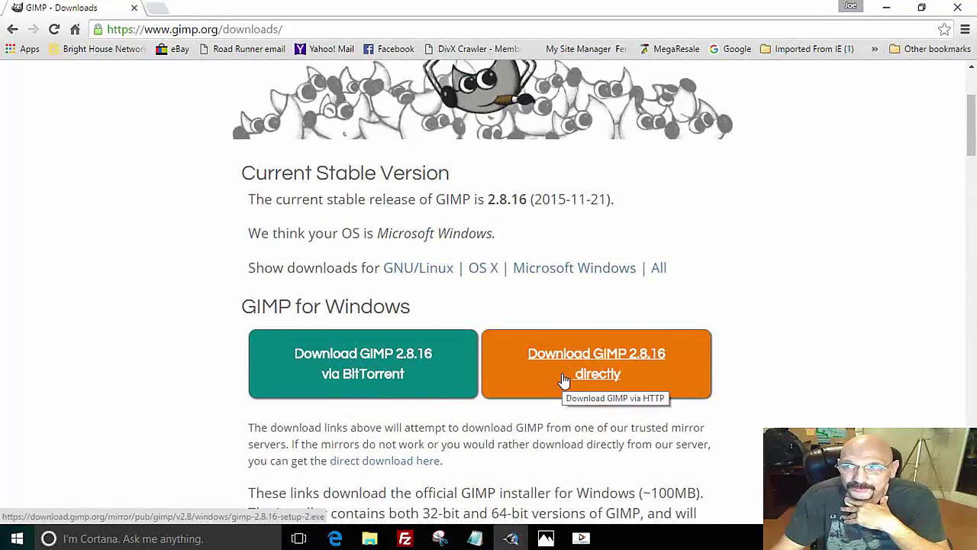
left_click(886, 8)
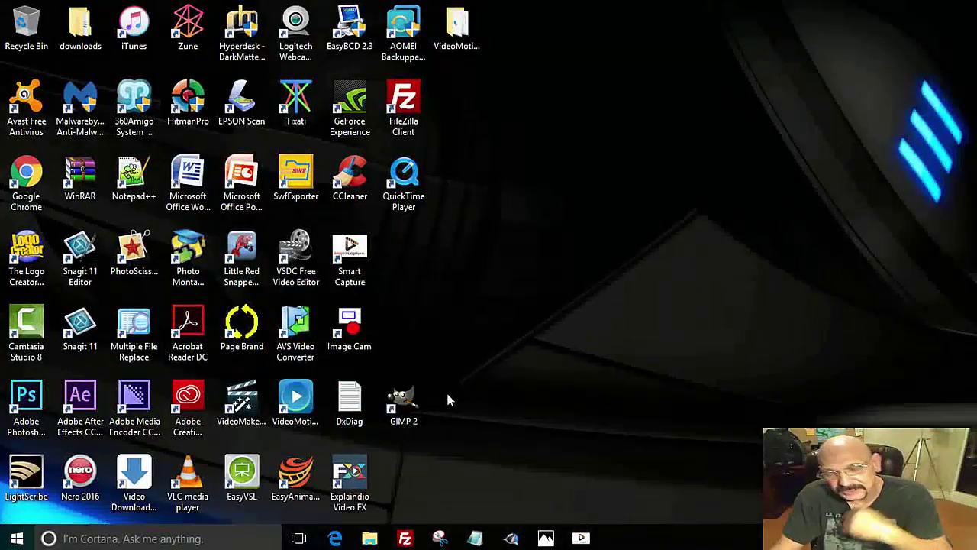
- Launch GIMP and open LeeLeeJoeCoffeeCup.png from the Pictures folder
double_click(399, 405)
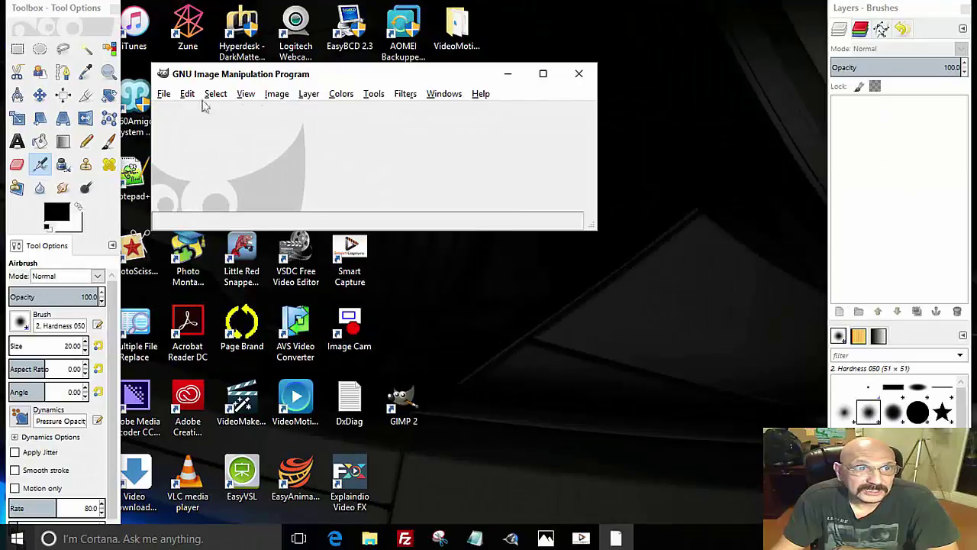
left_click(163, 95)
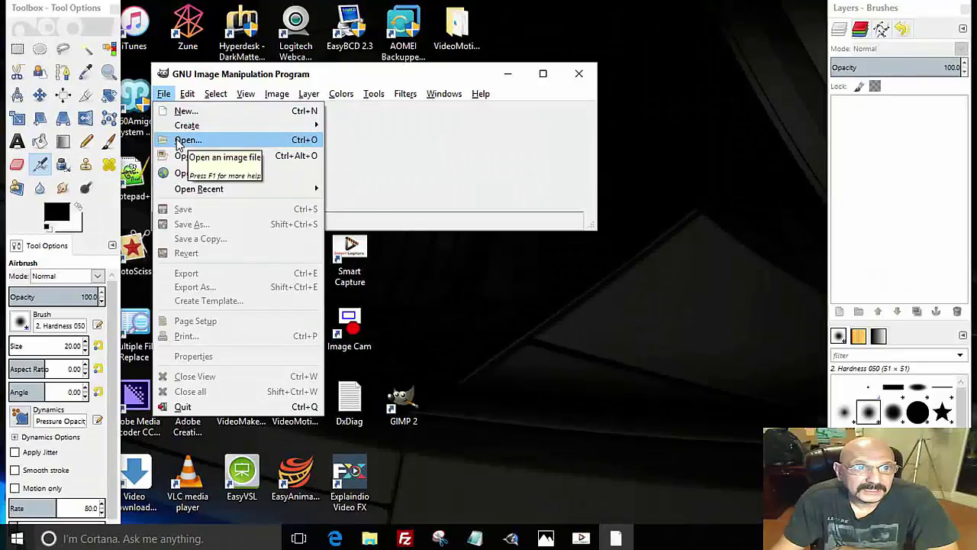
left_click(183, 140)
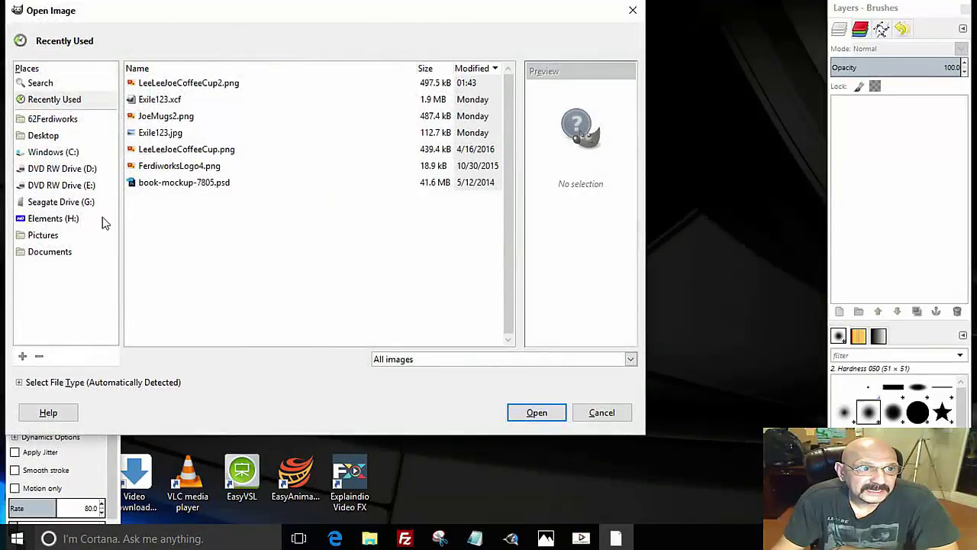
left_click(44, 236)
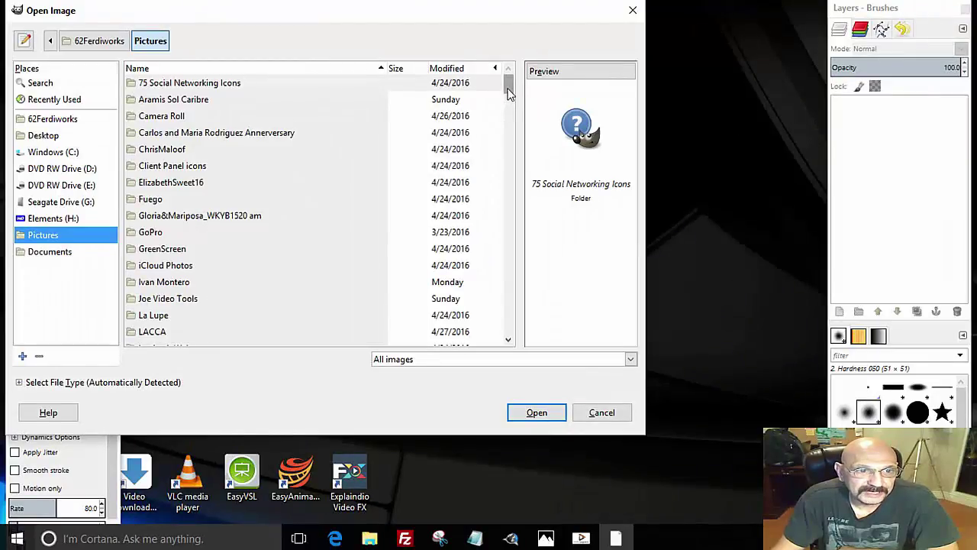
left_click_drag(509, 90, 502, 212)
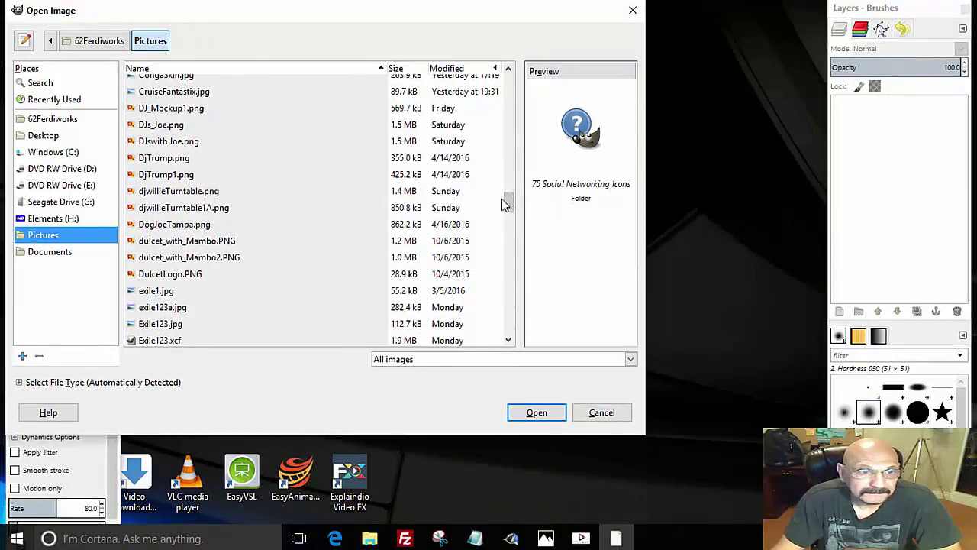
left_click_drag(510, 204, 502, 253)
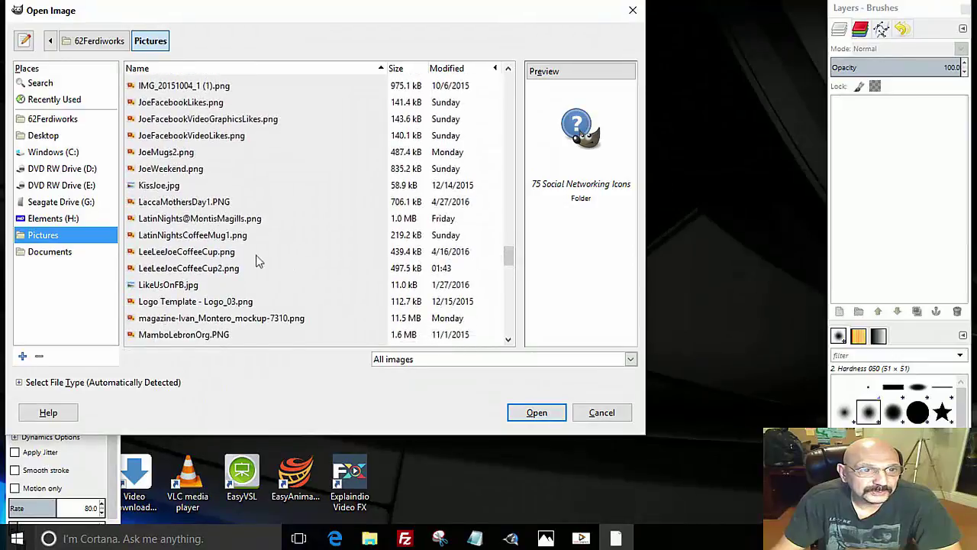
left_click(175, 255)
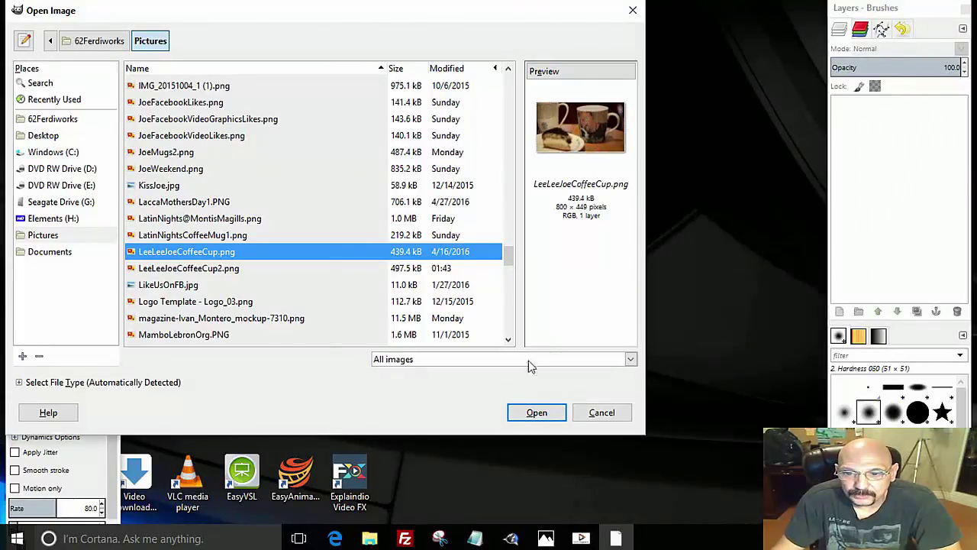
left_click(535, 413)
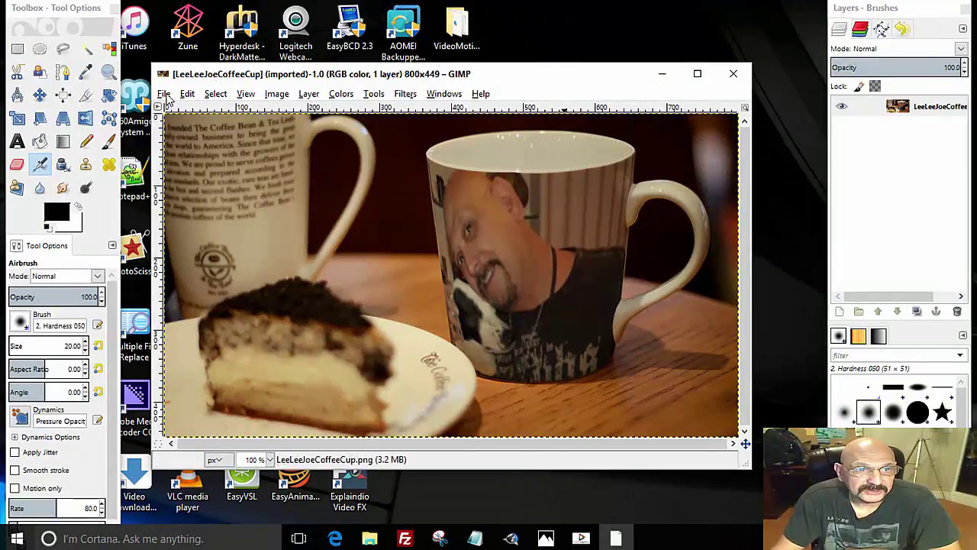
- Add FerdiworksLogo4.png from Pictures > Joe Video Tools as a layer over the photo
left_click(165, 96)
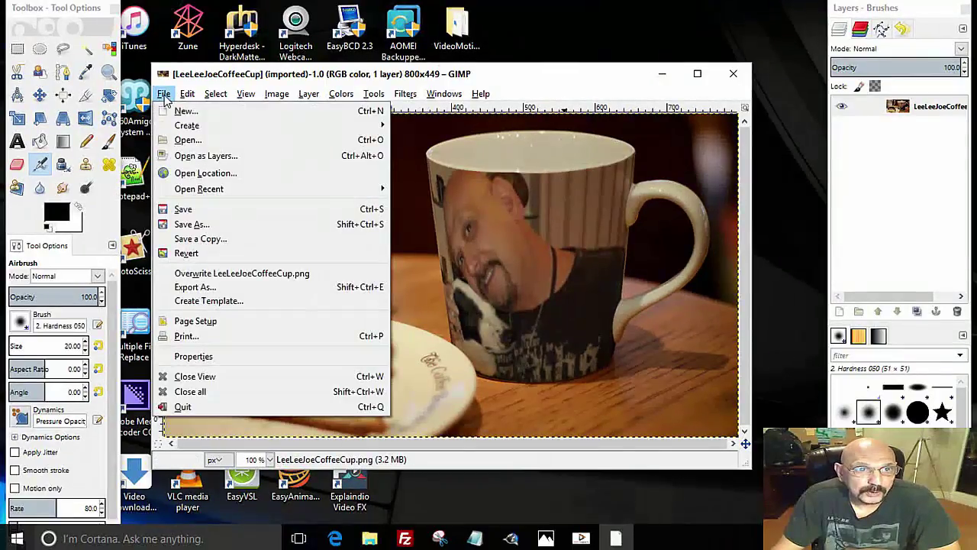
left_click(197, 156)
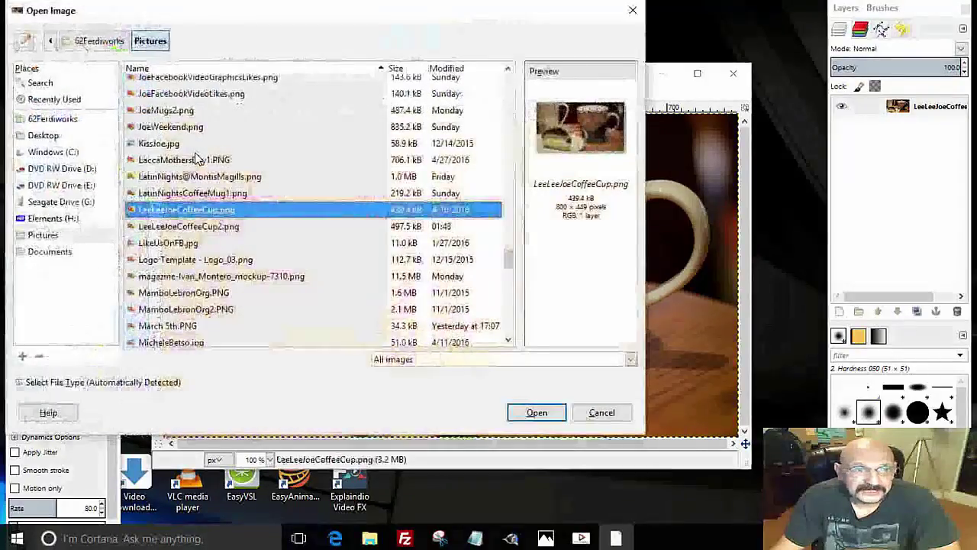
left_click(43, 236)
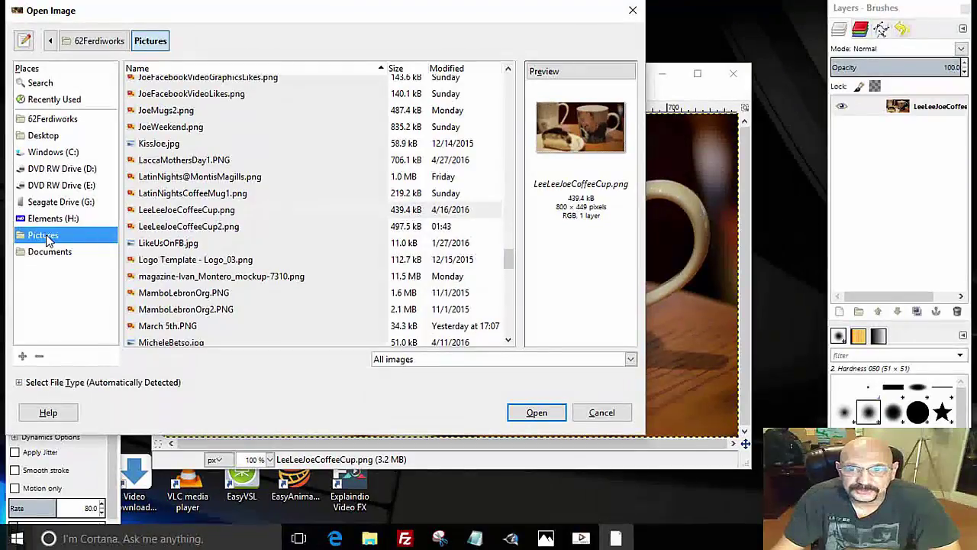
left_click_drag(508, 257, 510, 102)
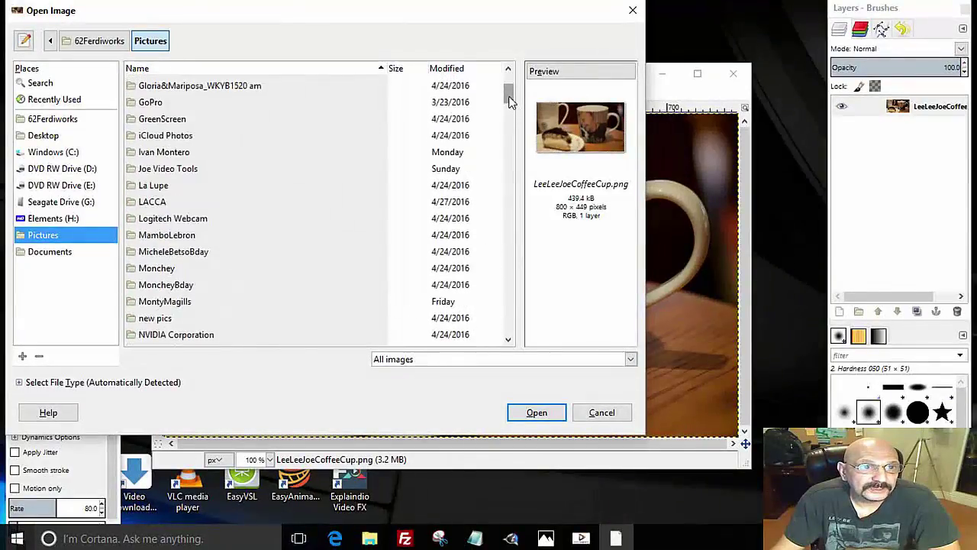
double_click(170, 173)
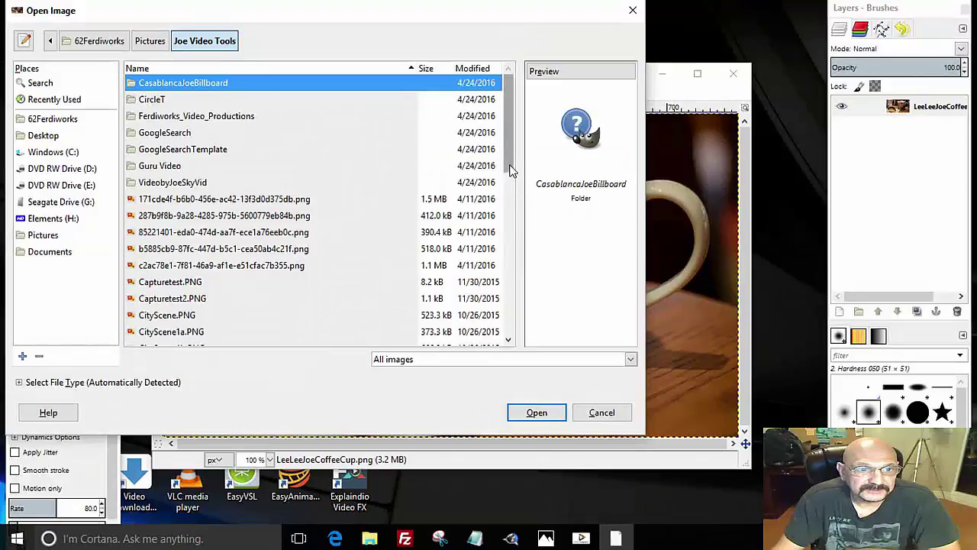
left_click_drag(509, 163, 489, 266)
left_click(198, 169)
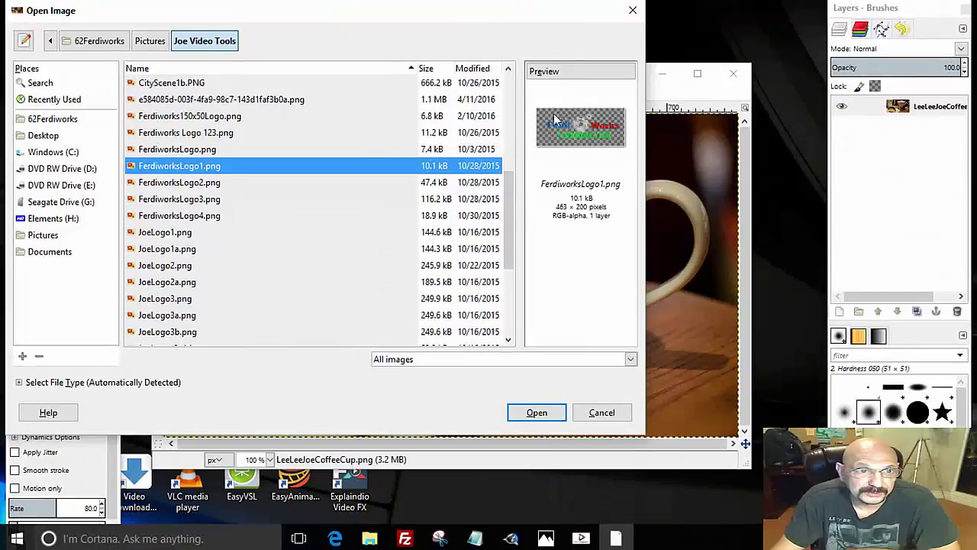
left_click(187, 187)
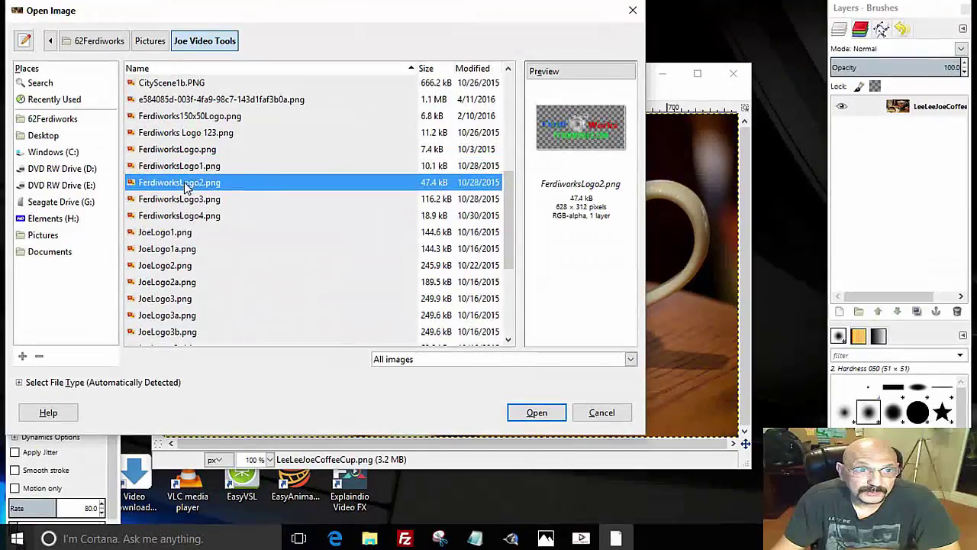
left_click(185, 200)
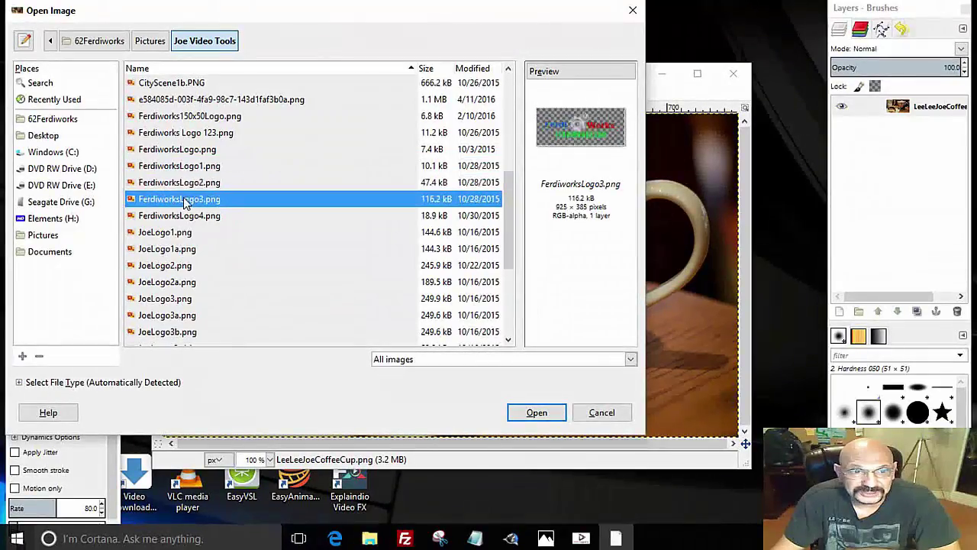
left_click(184, 217)
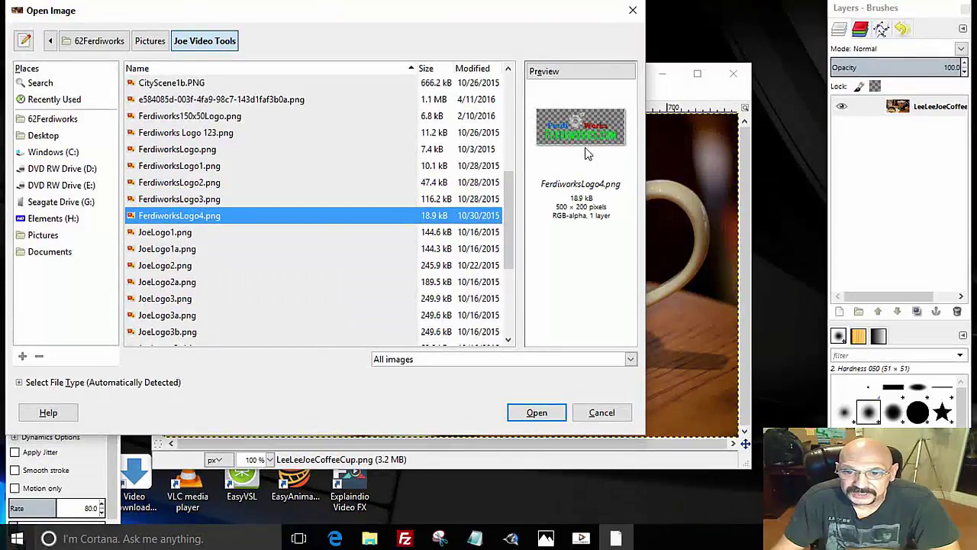
left_click(537, 412)
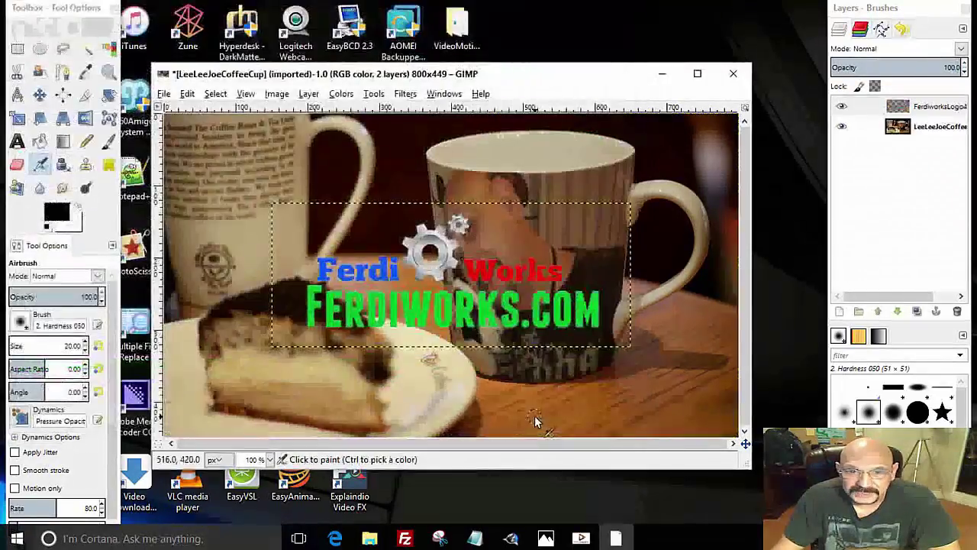
- Scale the logo layer down to 281 × 96 pixels with the Scale tool
left_click(18, 120)
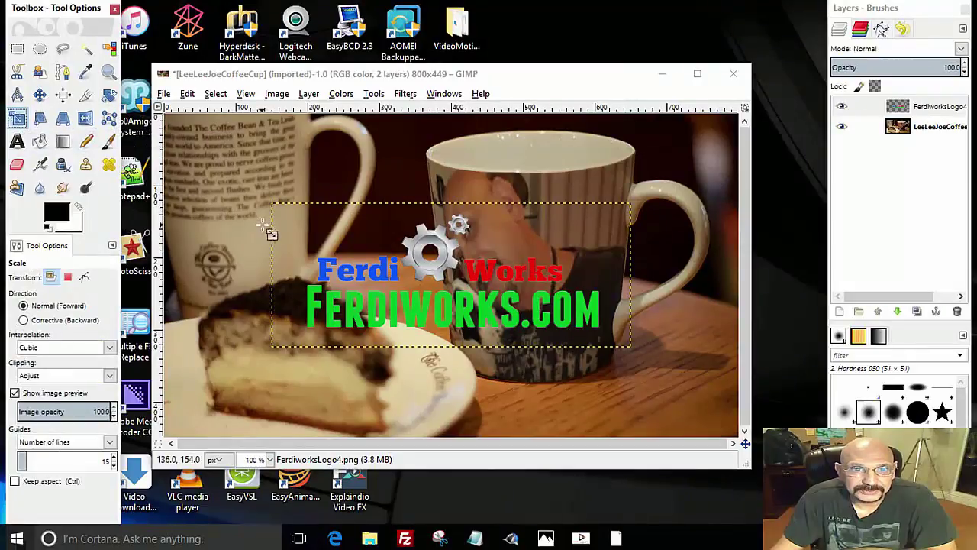
left_click(290, 223)
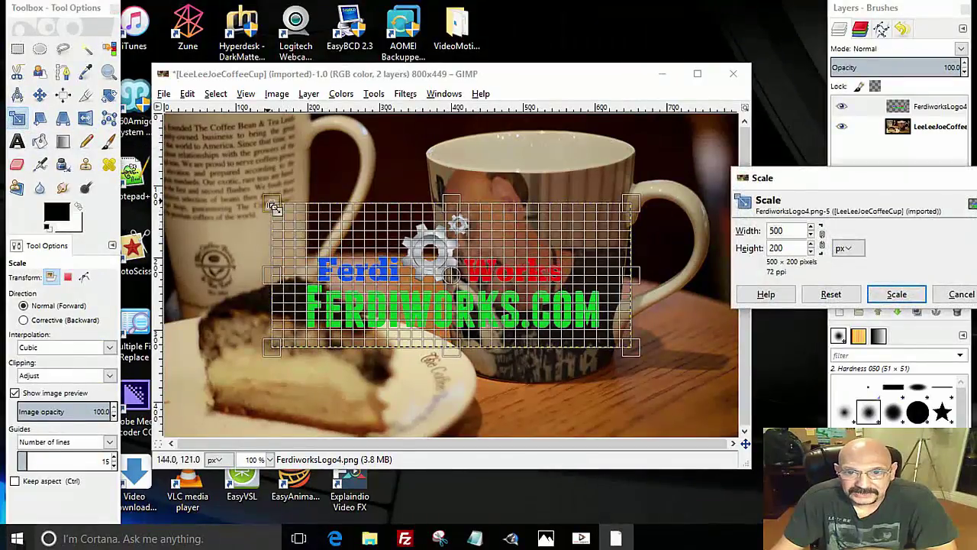
left_click_drag(273, 202, 432, 281)
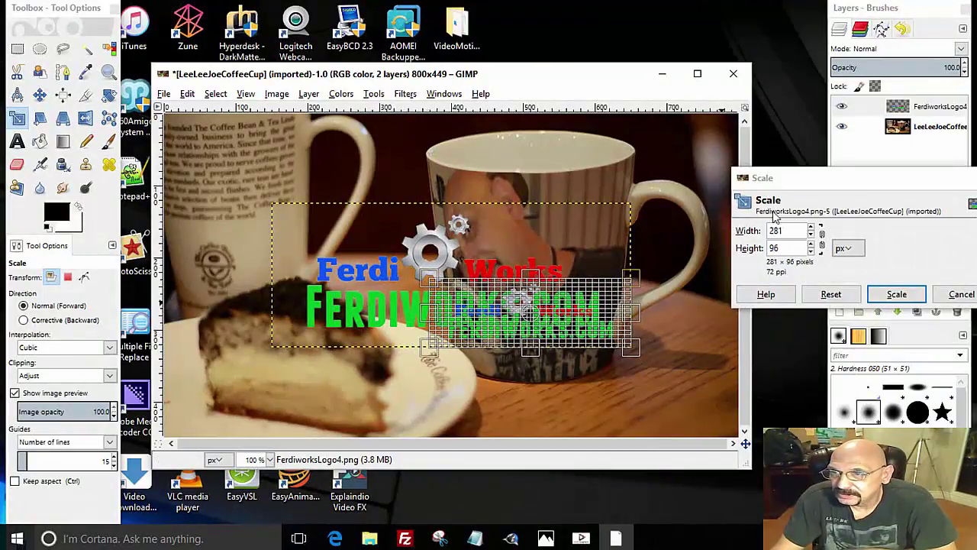
left_click_drag(807, 187, 698, 181)
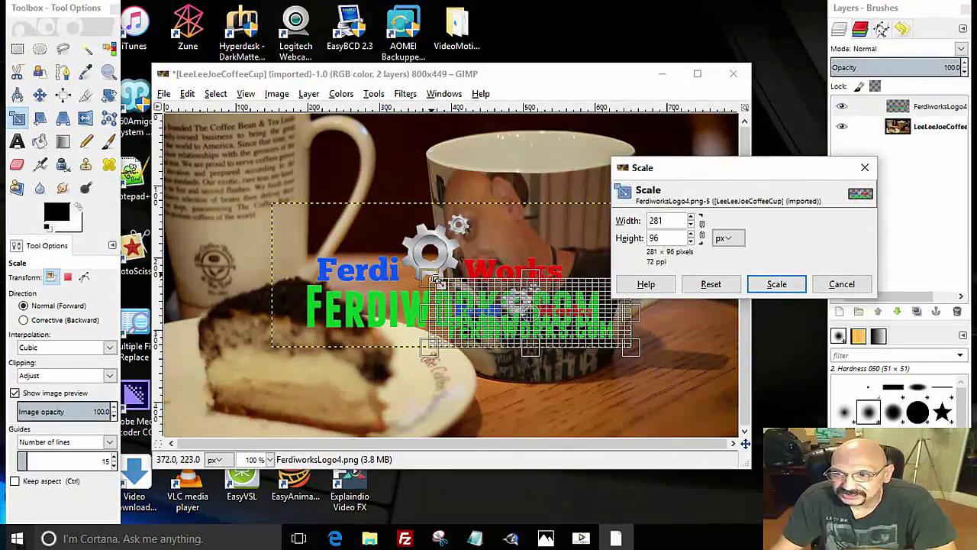
left_click(777, 283)
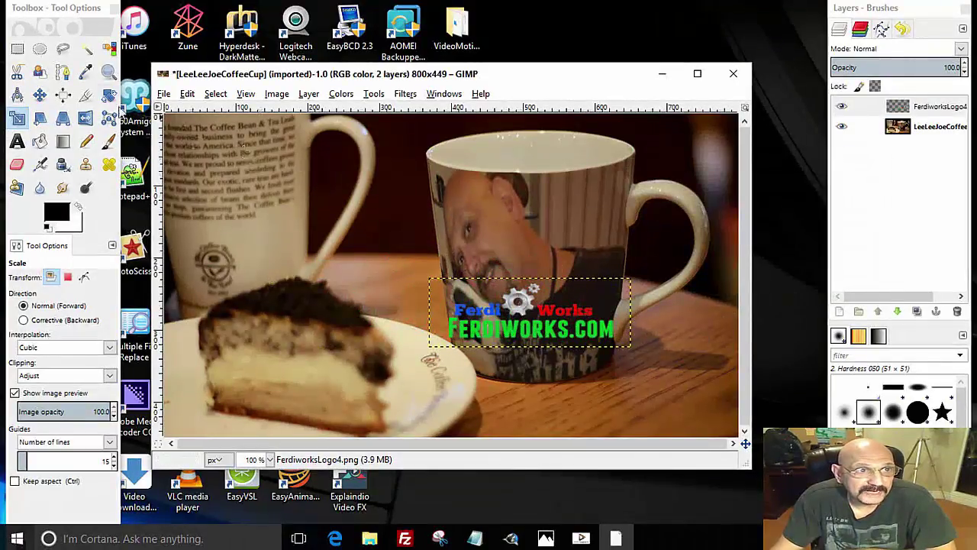
- Move the logo layer to the bottom-right corner of the photo
left_click(39, 95)
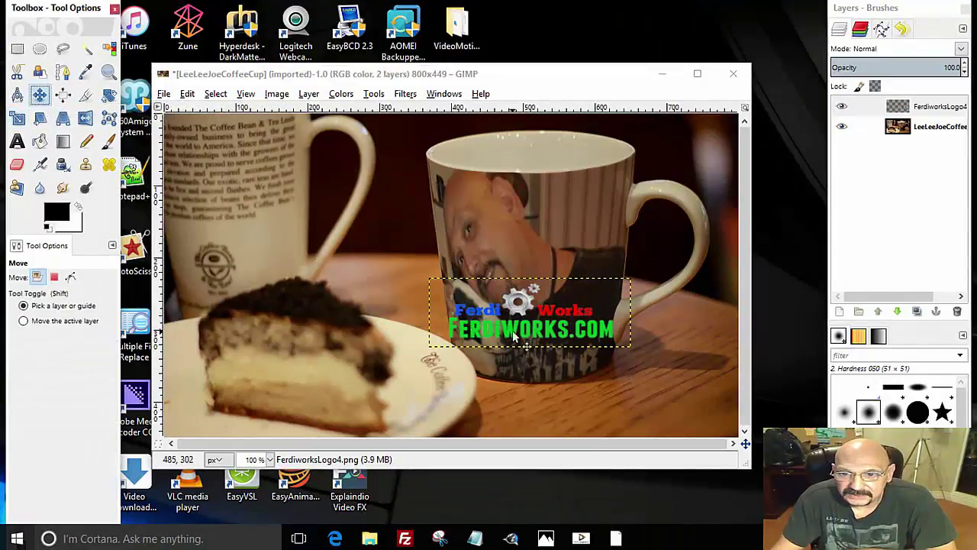
left_click_drag(513, 334, 596, 418)
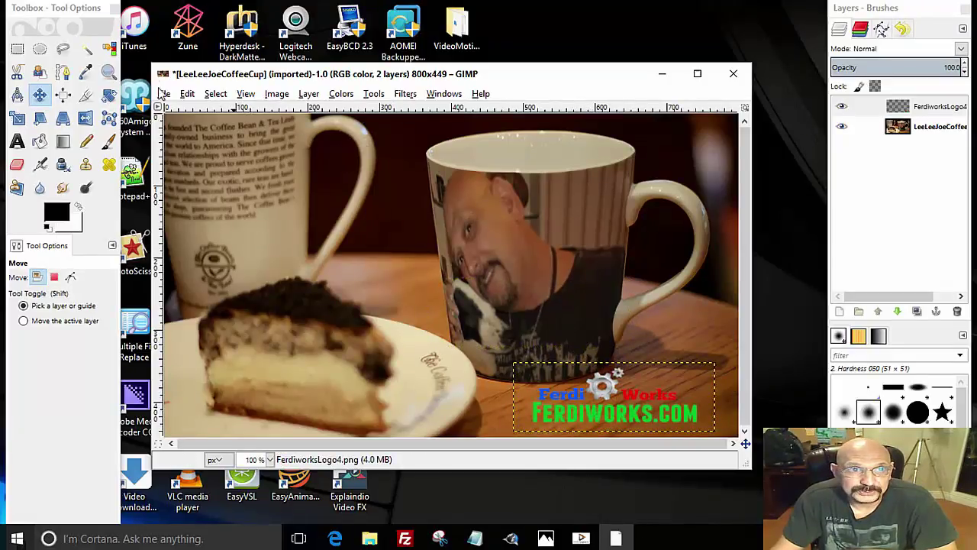
left_click(163, 98)
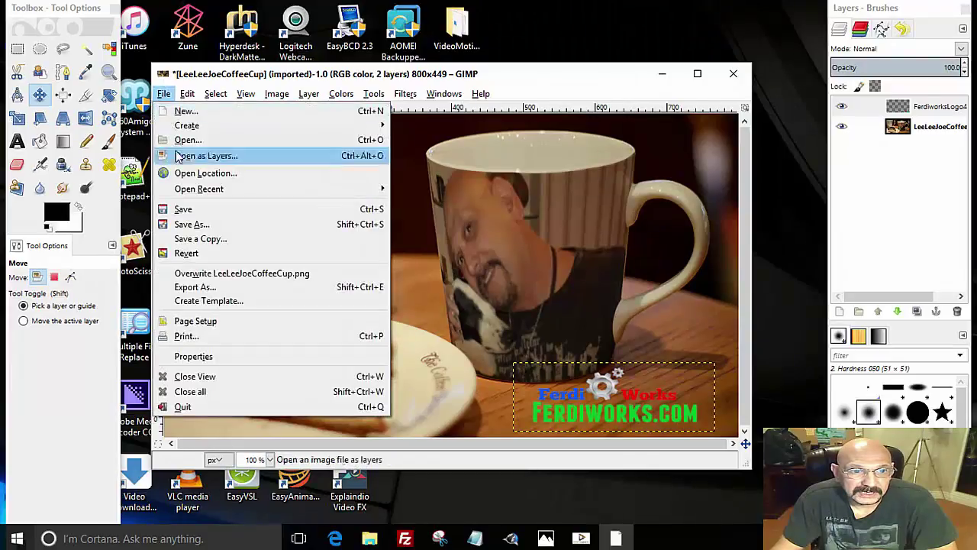
- Export the image as LeeLeeJoeCoffeeCup3.png with the default PNG settings
left_click(191, 286)
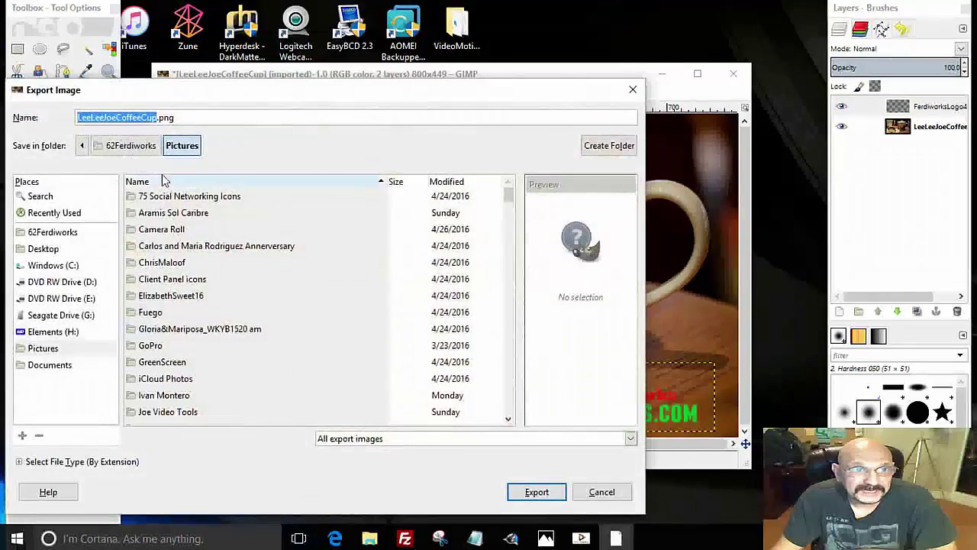
left_click(157, 118)
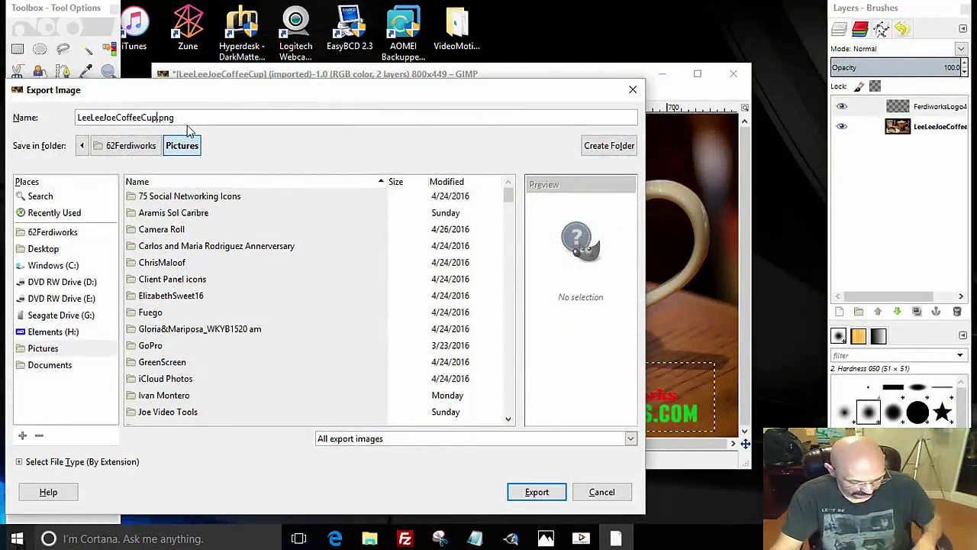
type("3")
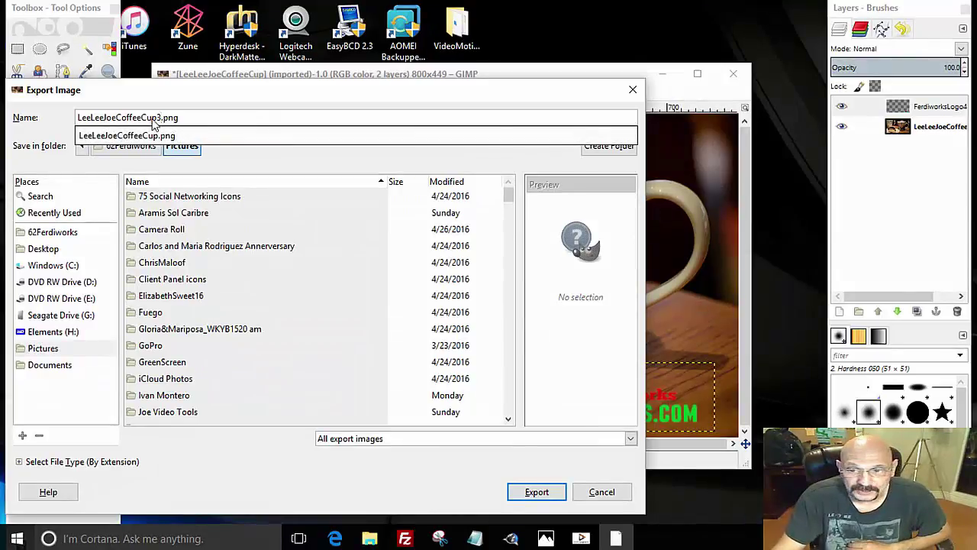
left_click(525, 499)
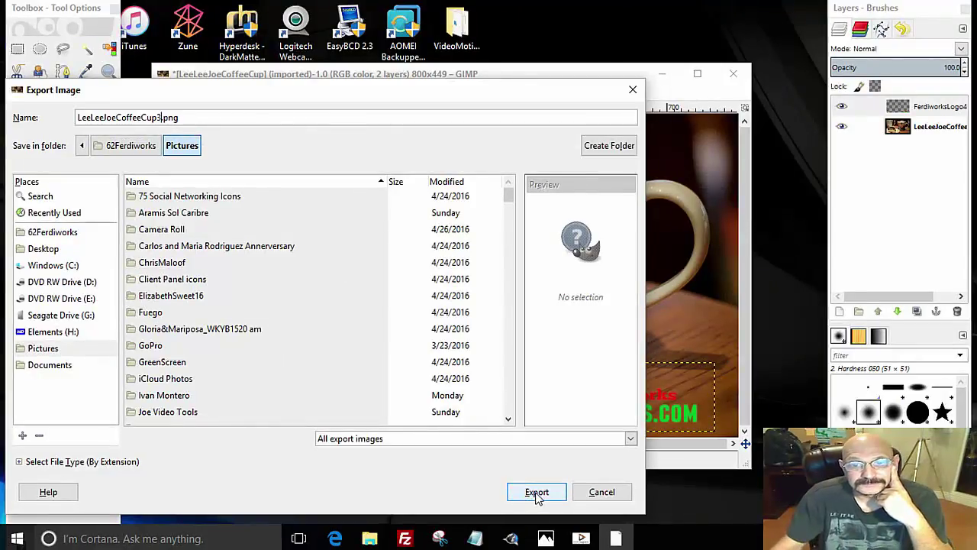
left_click(537, 493)
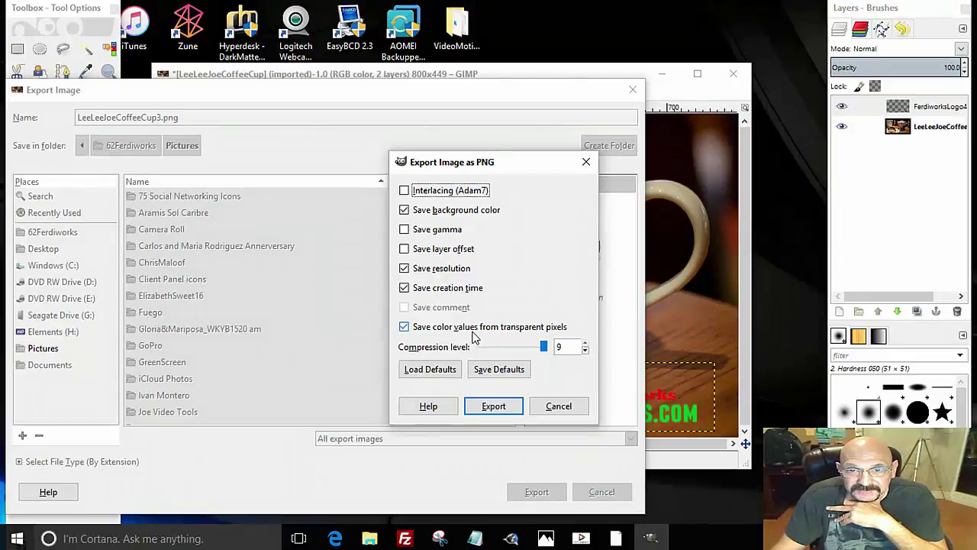
left_click(490, 406)
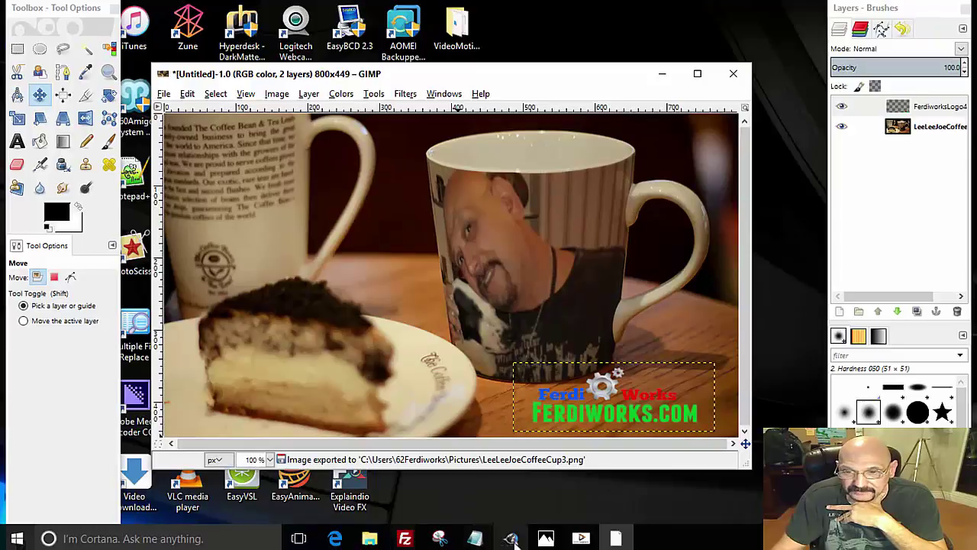
mouse_move(545, 538)
left_click(551, 480)
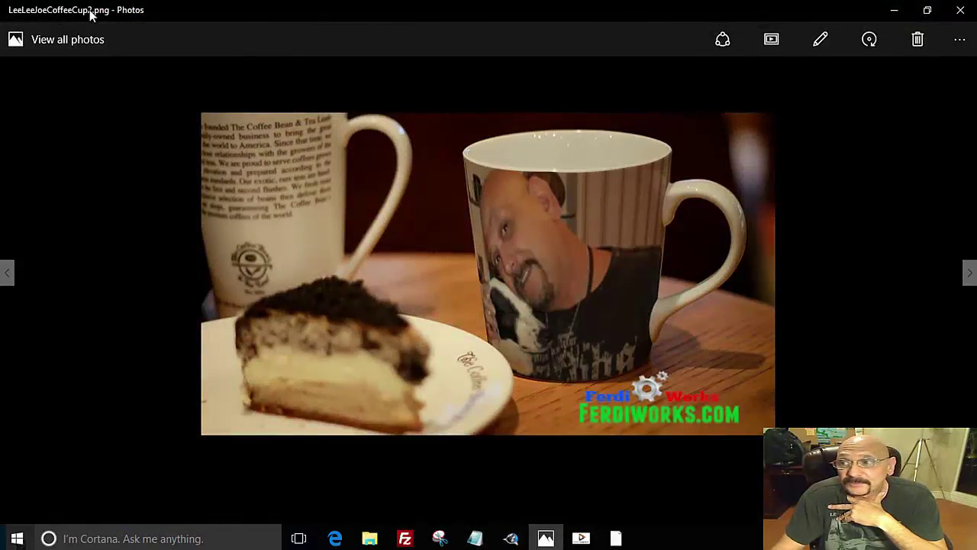
left_click(970, 275)
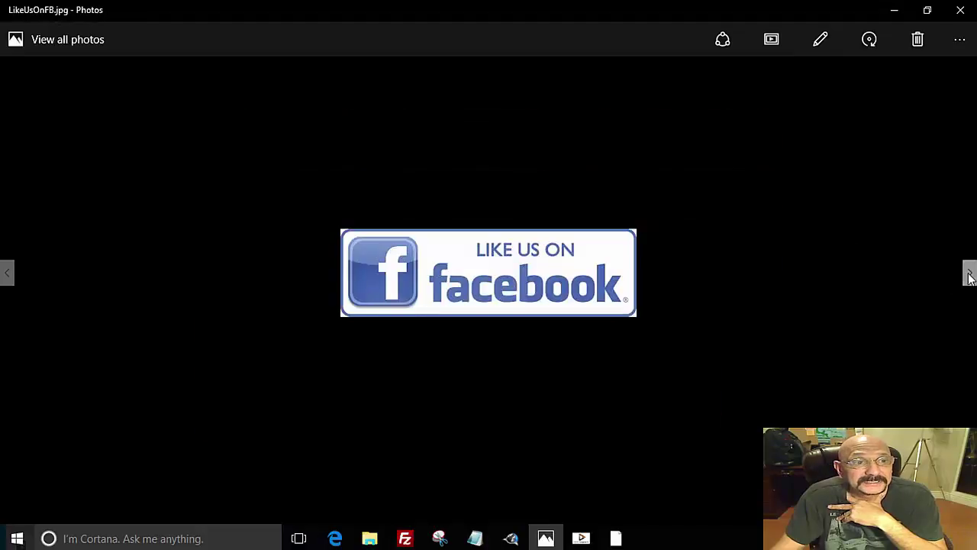
left_click(8, 275)
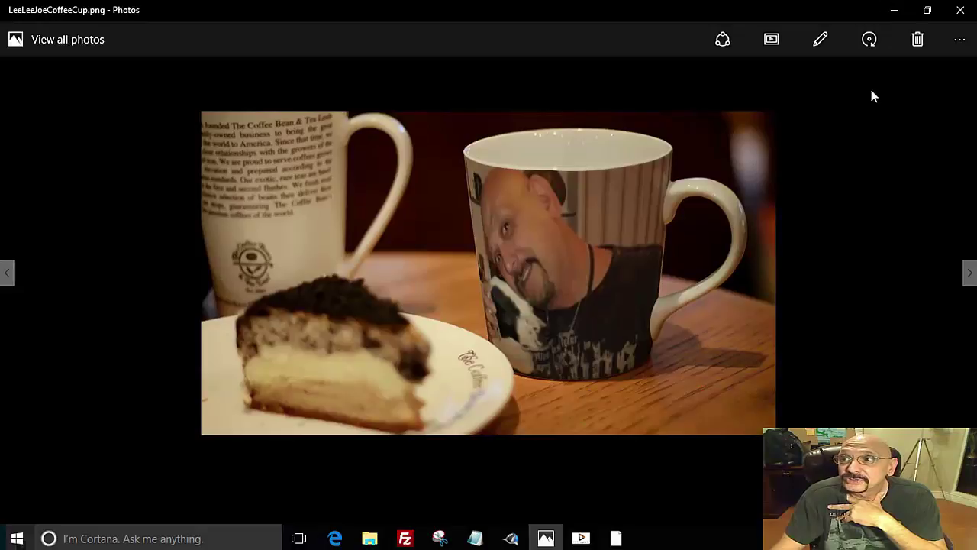
left_click(960, 9)
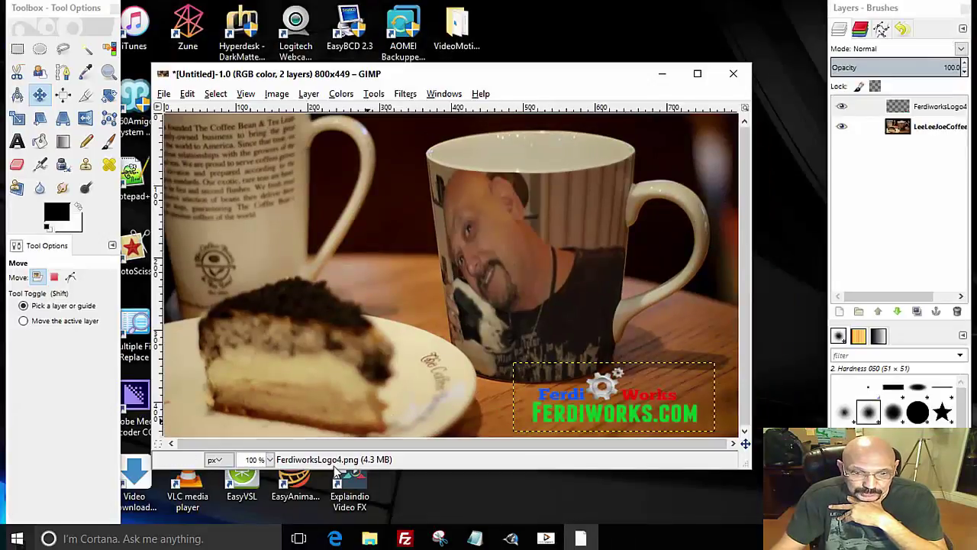
left_click(369, 538)
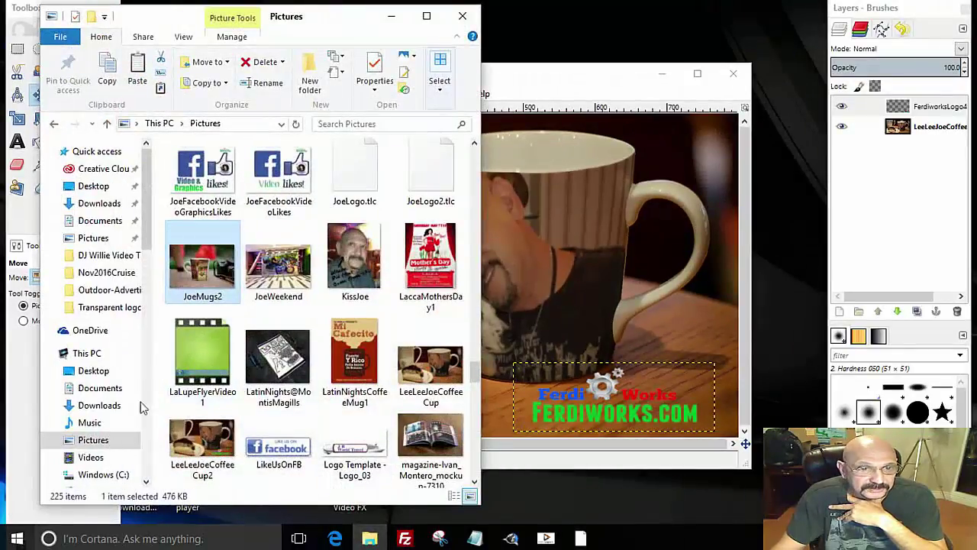
left_click(91, 442)
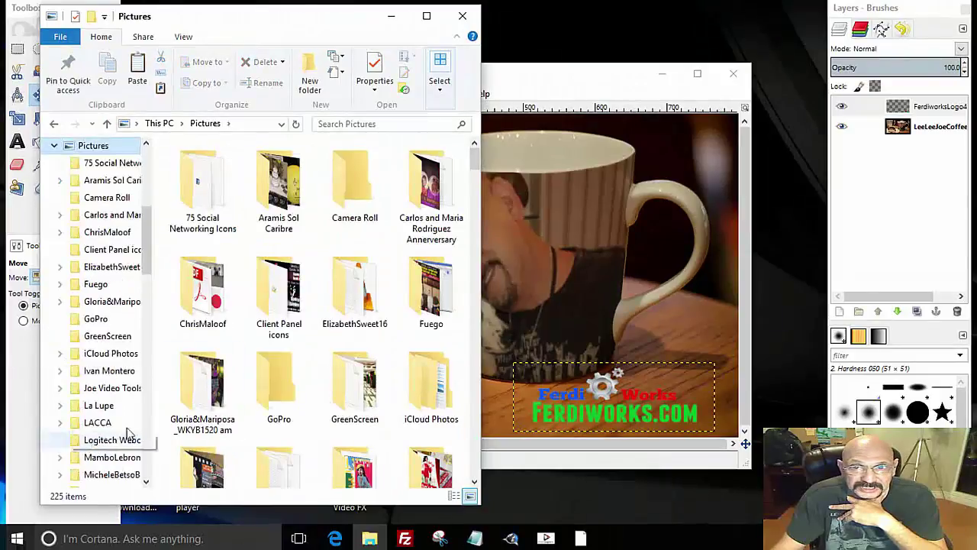
left_click_drag(476, 156, 429, 394)
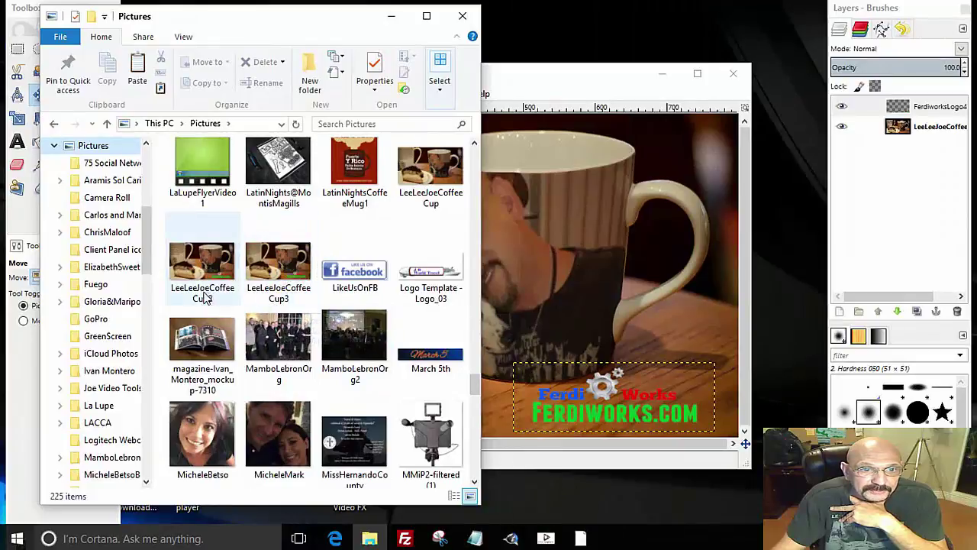
double_click(268, 262)
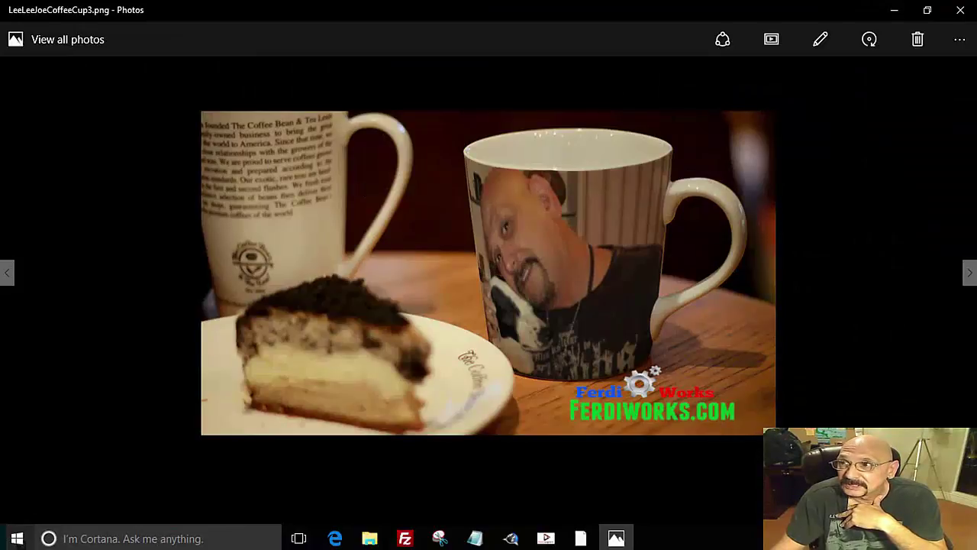
left_click(961, 10)
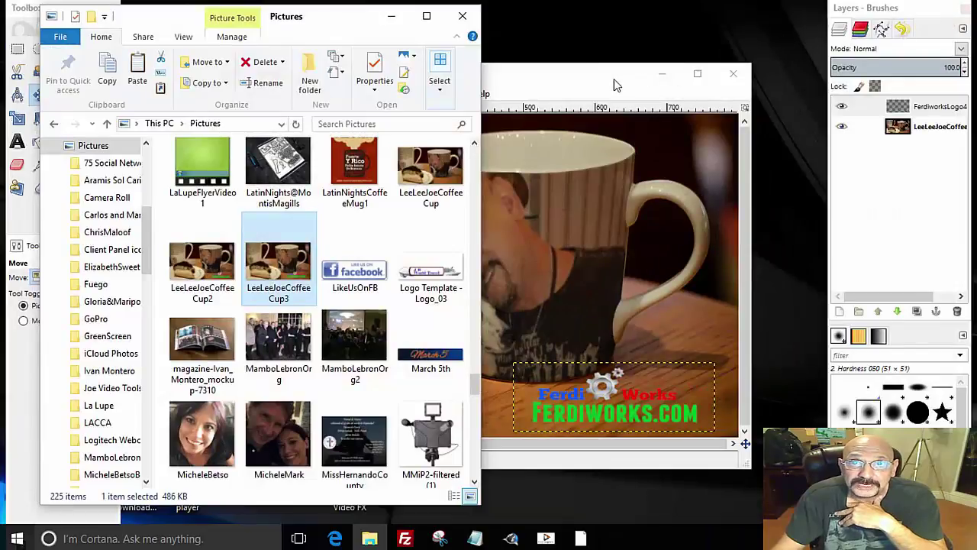
left_click(463, 15)
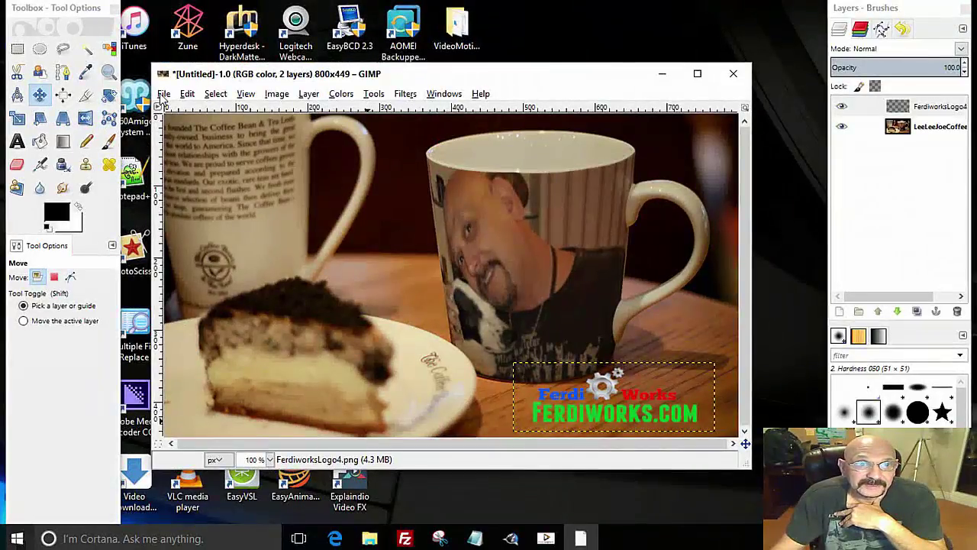
- Close the image, discarding unsaved changes, and quit GIMP
left_click(163, 94)
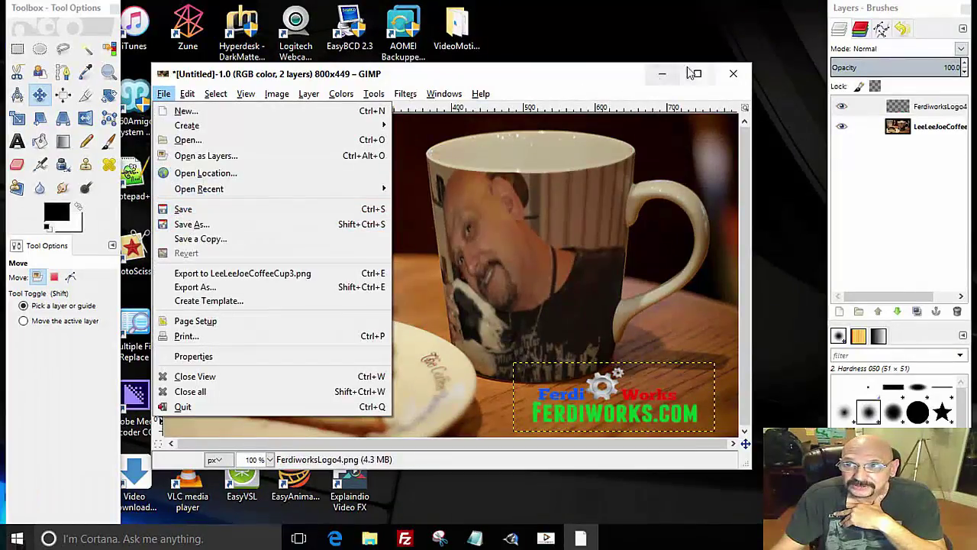
left_click(734, 76)
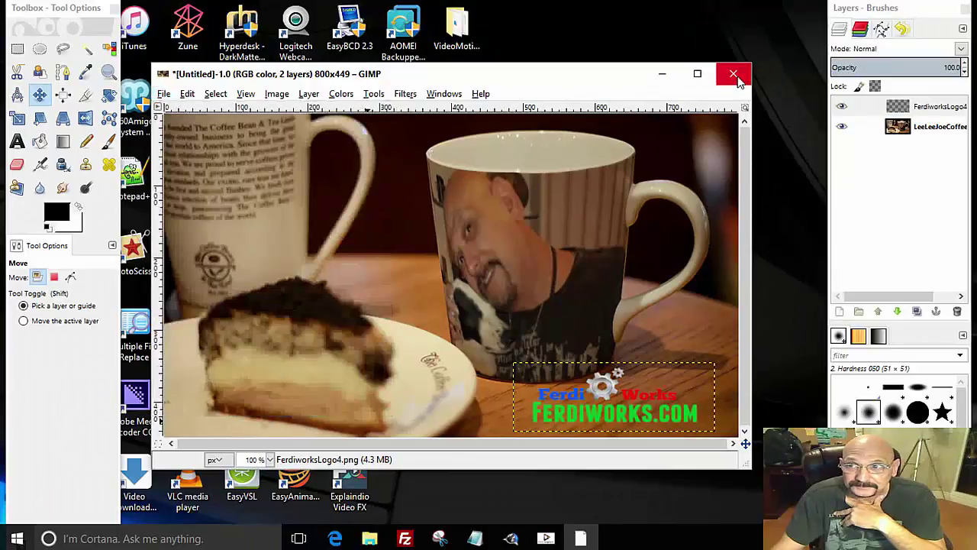
left_click(734, 75)
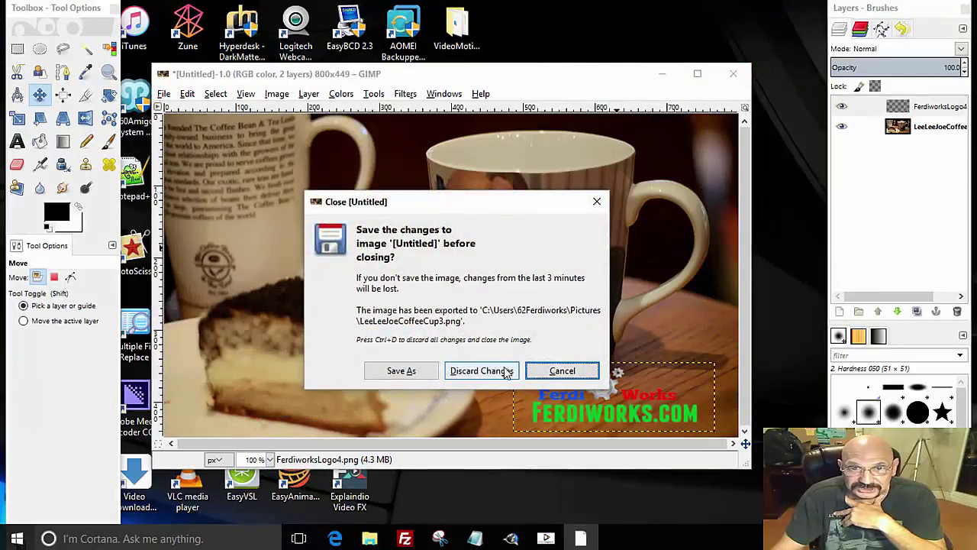
left_click(495, 371)
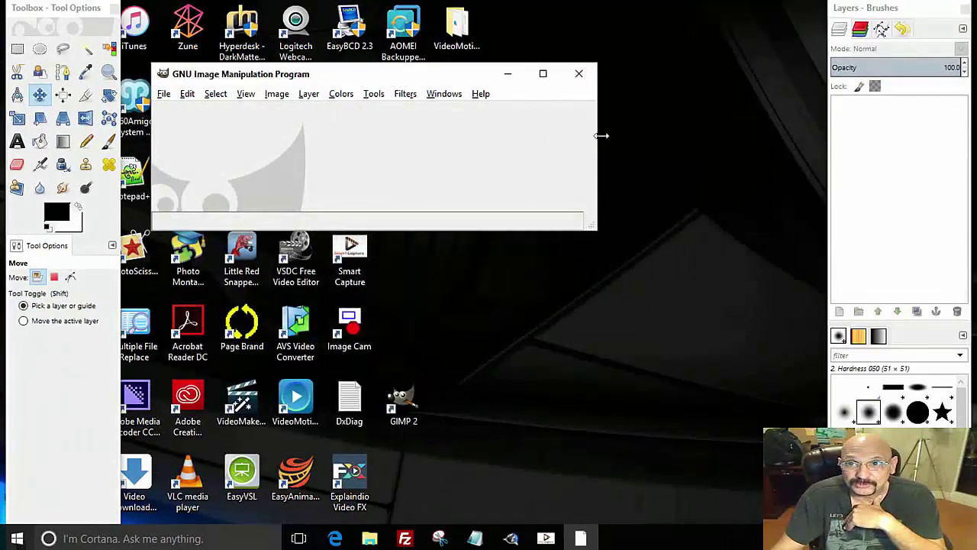
left_click(580, 75)
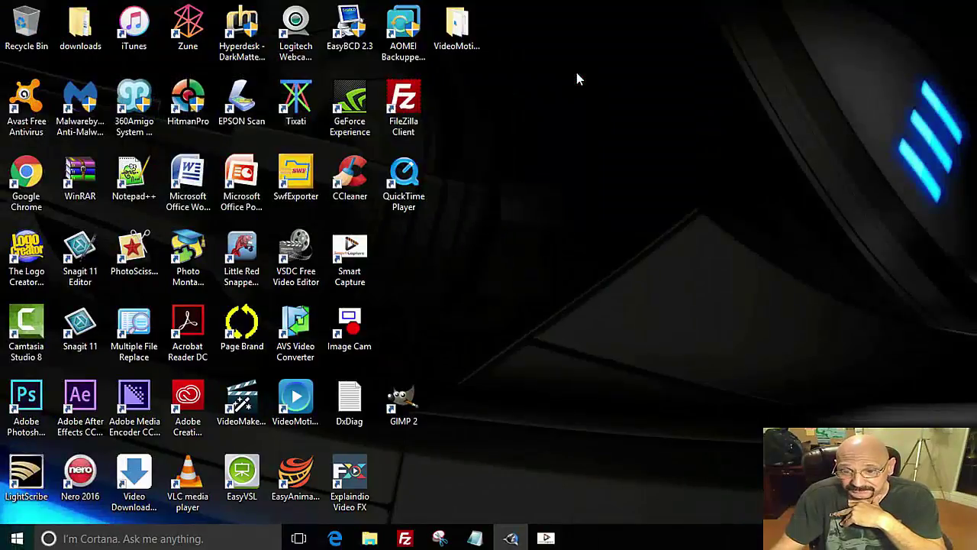